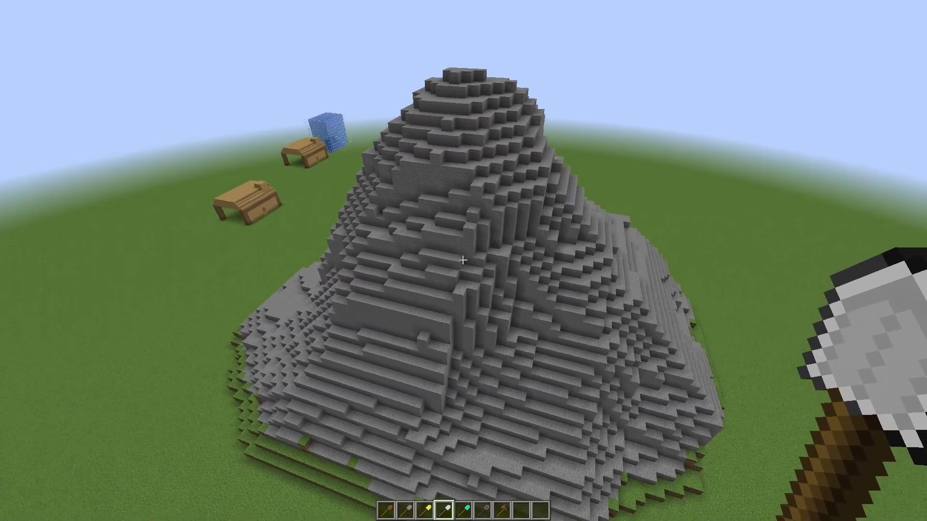
- Run //snow twice at the stone mountain's summit to cover the peak with snow
{"action": "key", "text": "w"}
{"action": "key", "text": "d"}
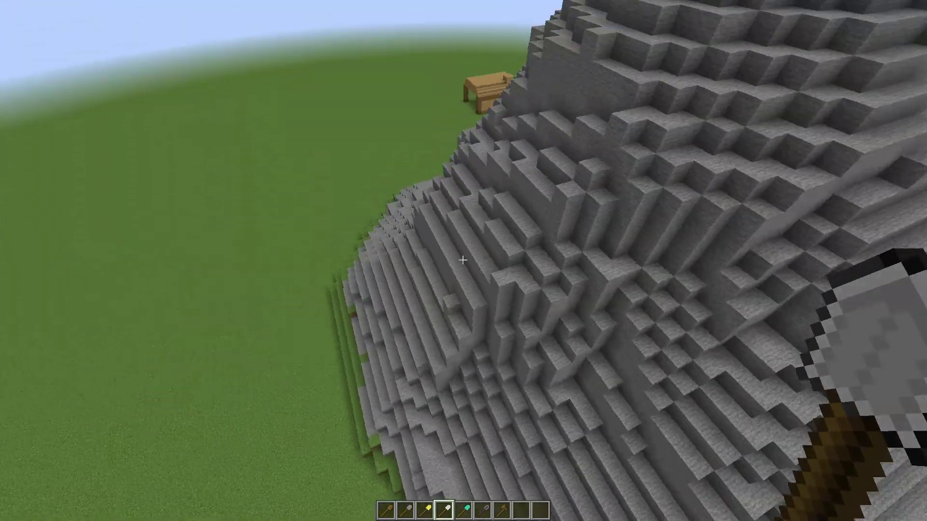
{"action": "key", "text": "s"}
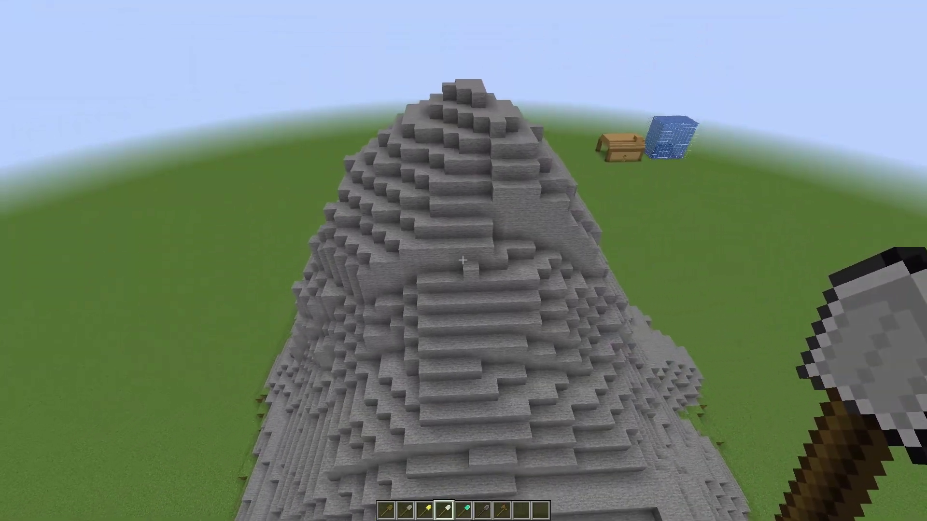
{"action": "key", "text": "a"}
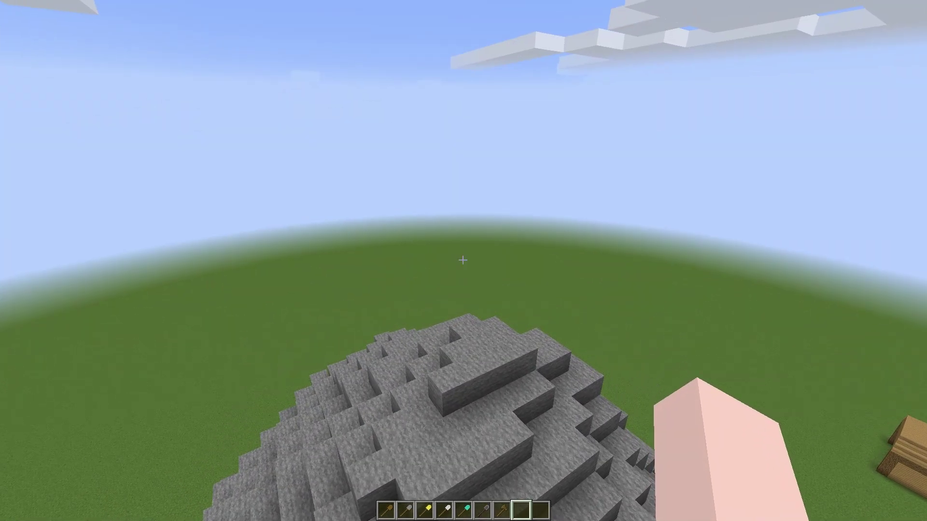
{"action": "key", "text": "slash"}
{"action": "type", "text": "/br"}
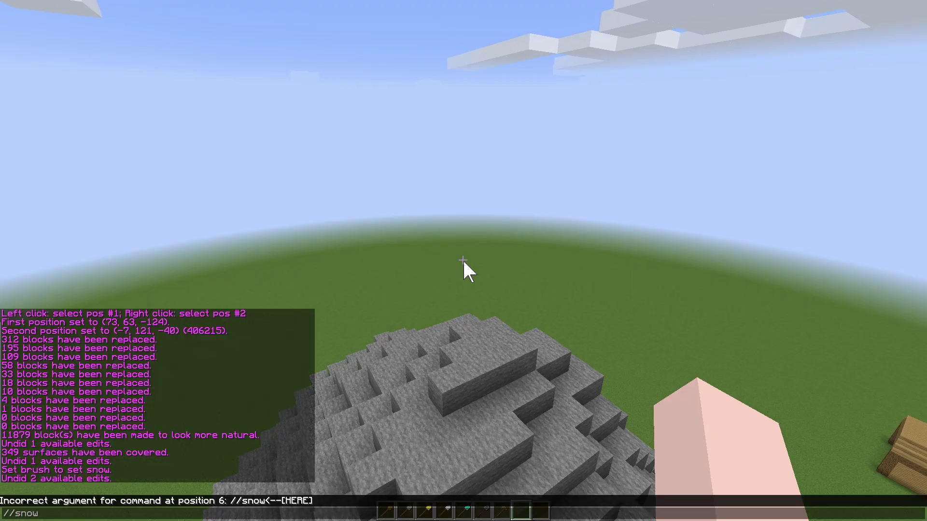
{"action": "key", "text": "Return"}
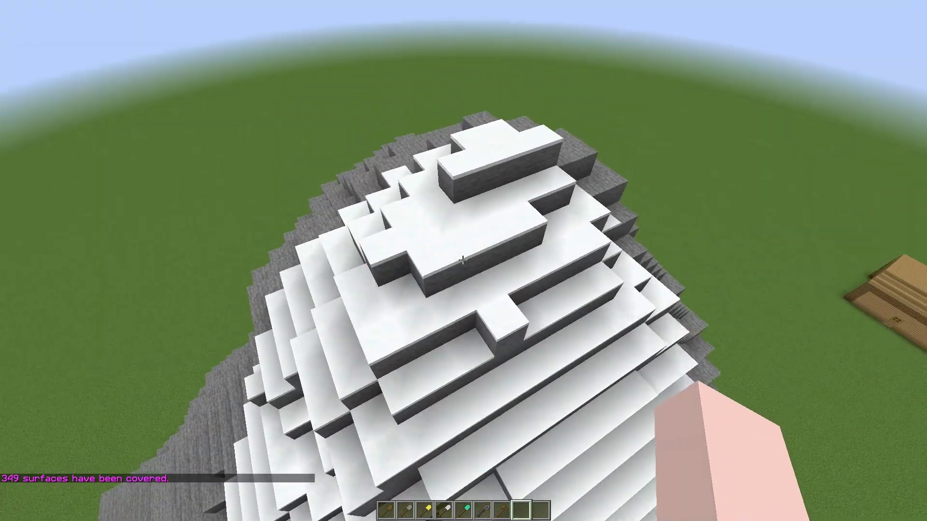
{"action": "key", "text": "slash"}
{"action": "key", "text": "Up"}
{"action": "key", "text": "Return"}
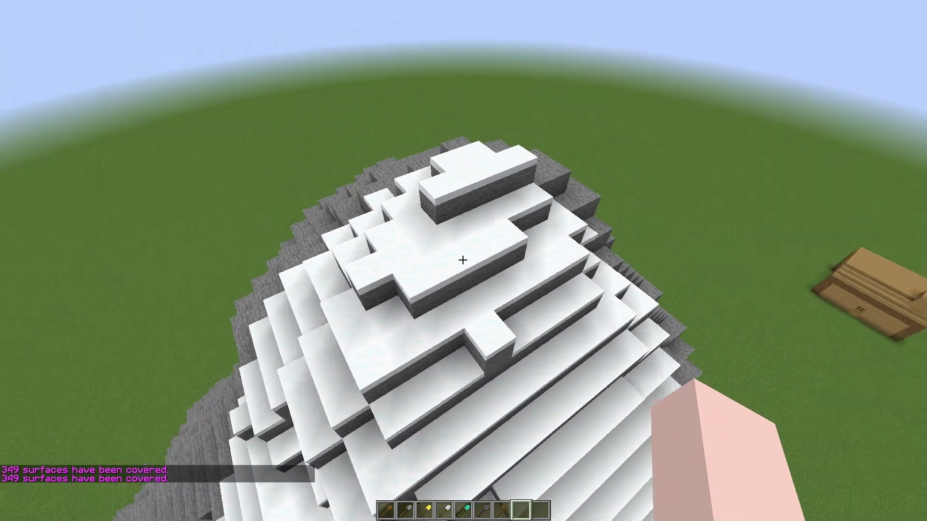
- Undo the last two snow edits with //undo 2
{"action": "key", "text": "w"}
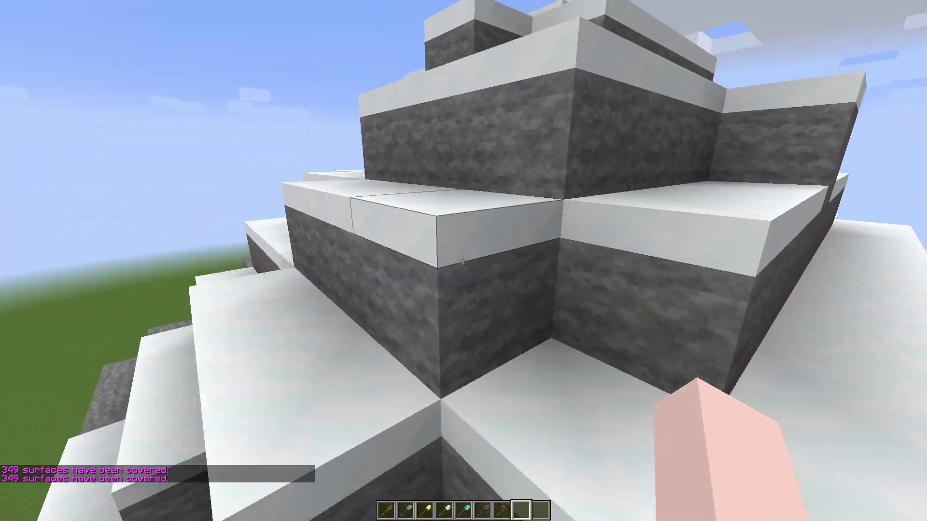
{"action": "key", "text": "slash"}
{"action": "type", "text": "/undo 2"}
{"action": "key", "text": "Return"}
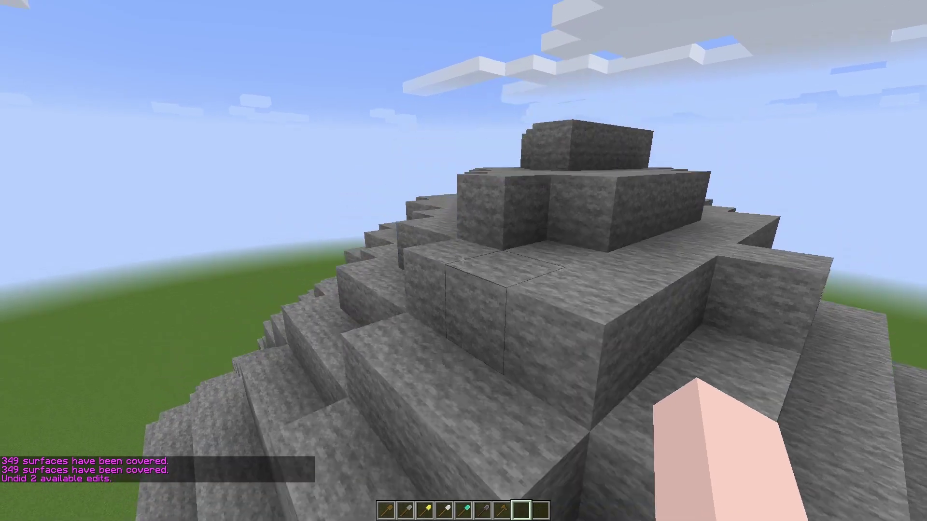
- Cover the mountaintop with a larger area of snow using //snow 20
{"action": "key", "text": "slash"}
{"action": "type", "text": "/br"}
{"action": "key", "text": "BackSpace"}
{"action": "key", "text": "BackSpace"}
{"action": "type", "text": "snow "}
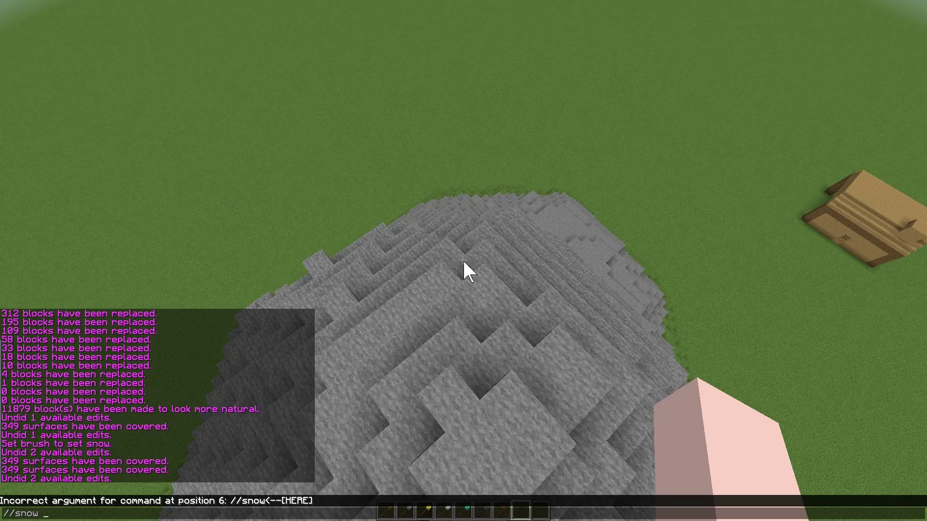
{"action": "type", "text": "20"}
{"action": "key", "text": "Return"}
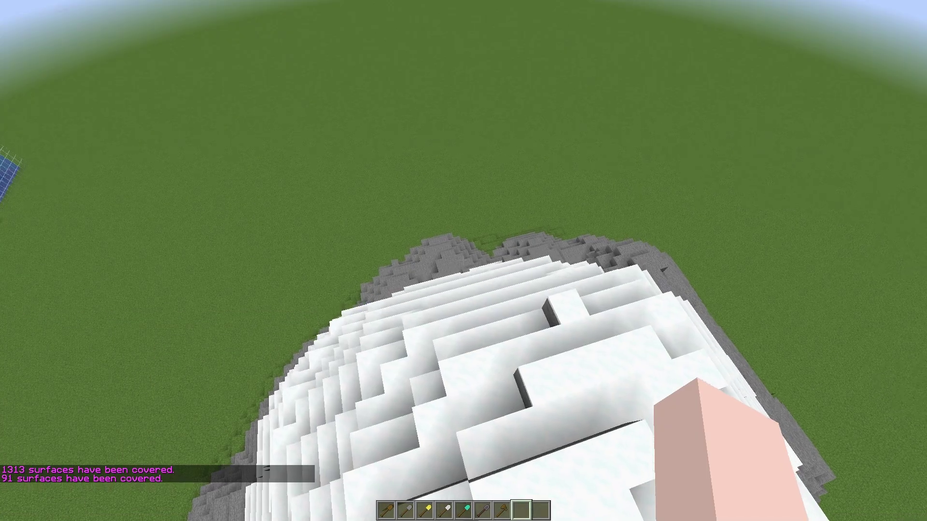
- Repeat the size-20 snow command from several positions around the mountain to cover its remaining slopes
{"action": "right_click", "coordinate": [464, 260]}
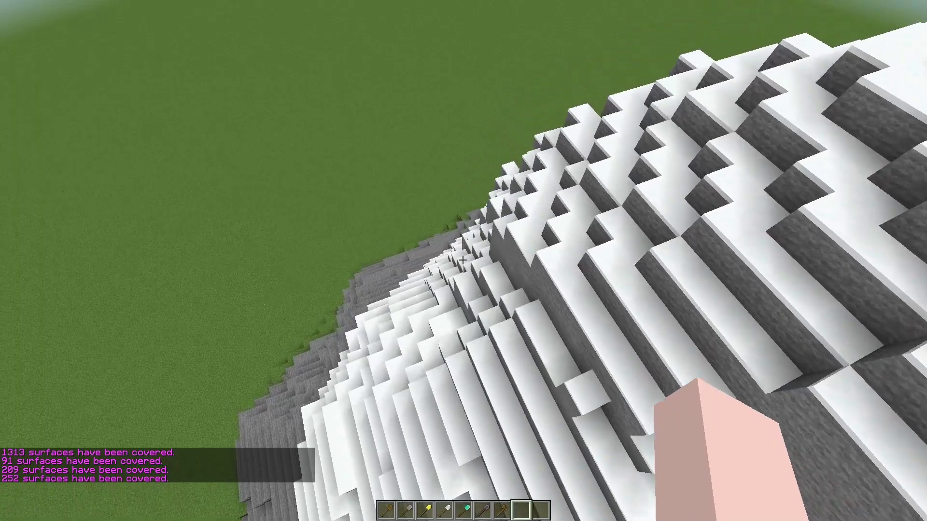
{"action": "right_click", "coordinate": [463, 260]}
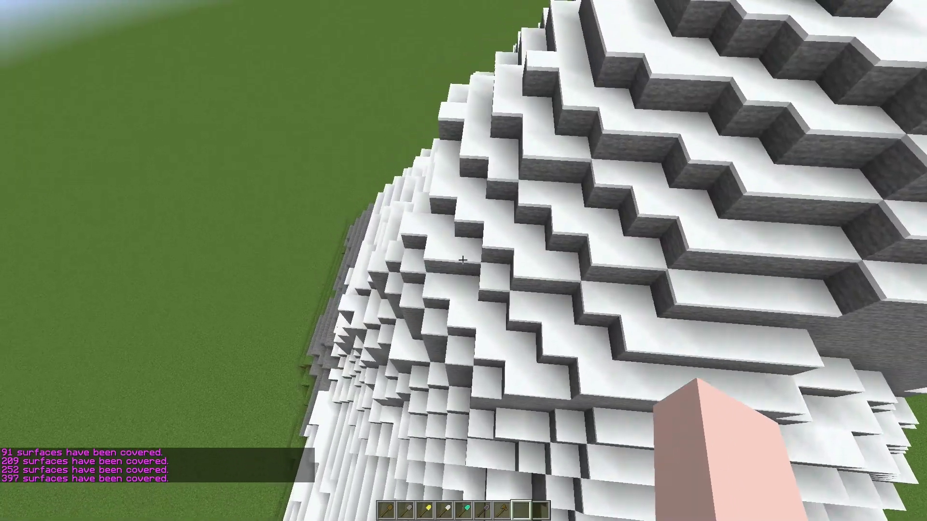
{"action": "key", "text": "t"}
{"action": "key", "text": "Up"}
{"action": "key", "text": "Return"}
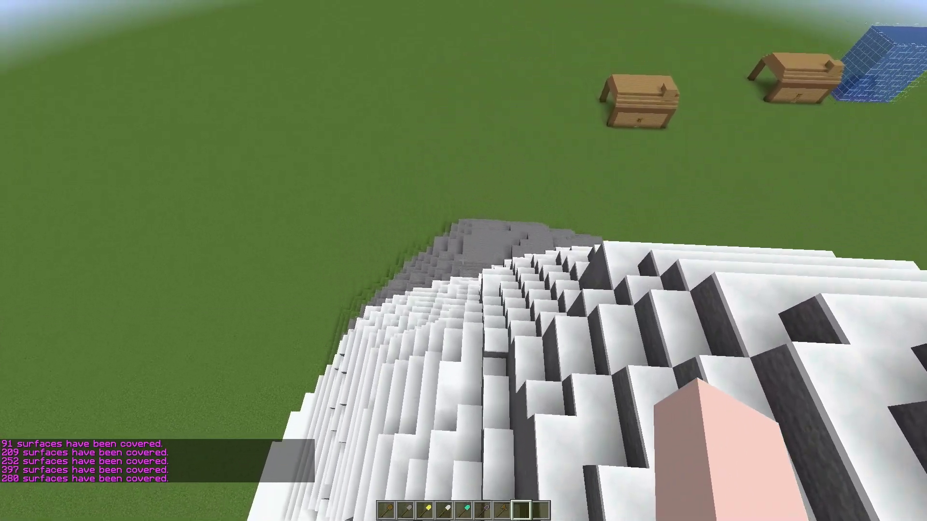
{"action": "key", "text": "t"}
{"action": "key", "text": "Up"}
{"action": "key", "text": "Return"}
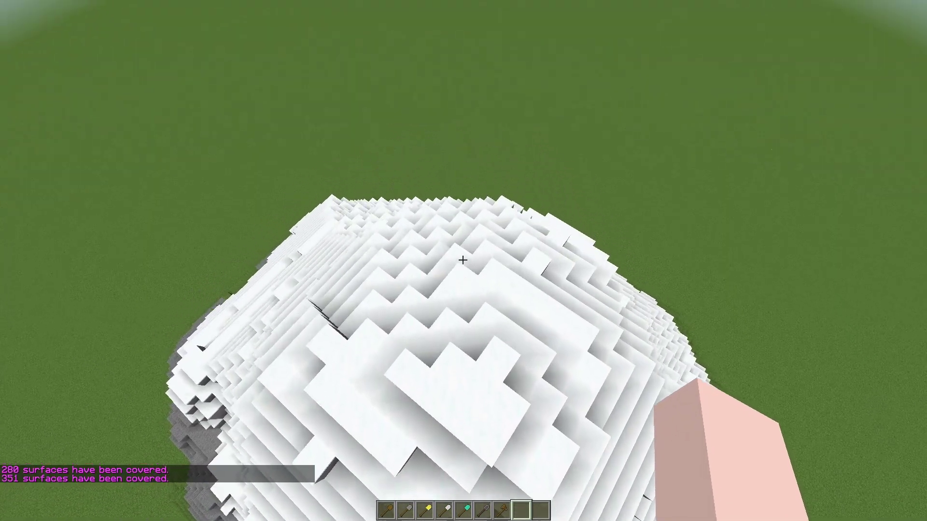
- Stack another layer of snow on the summit using the snow command with the -s option
{"action": "type", "text": "/snap"}
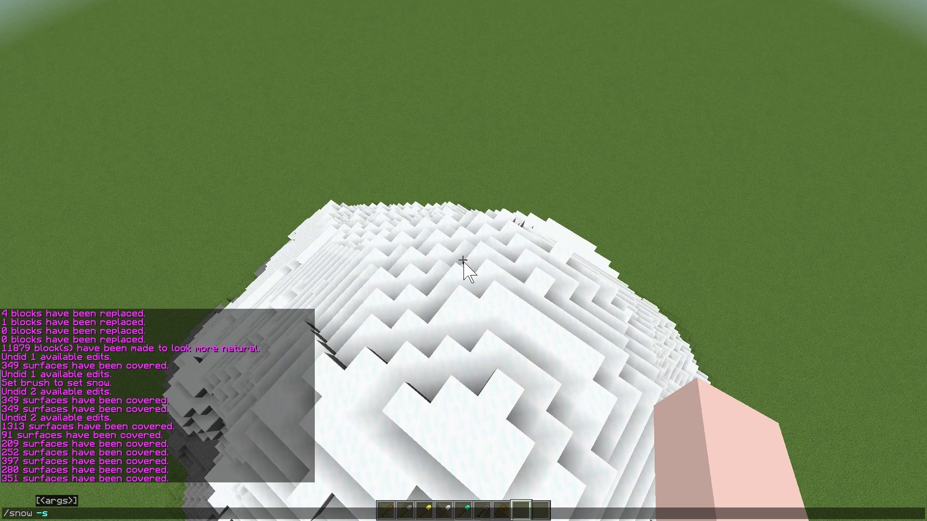
{"action": "type", "text": "s"}
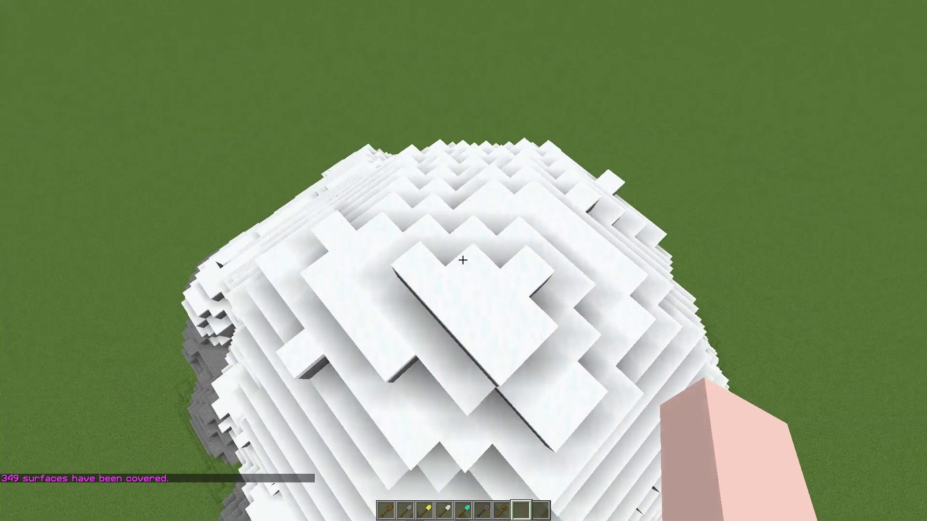
{"action": "key", "text": "shift"}
{"action": "key", "text": "space"}
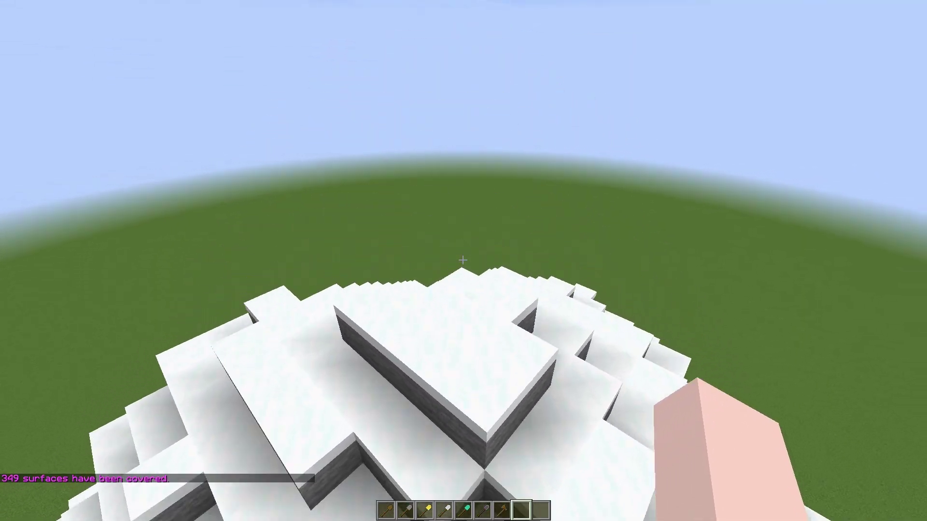
- Undo the last stacked snow layer
{"action": "key", "text": "slash"}
{"action": "type", "text": "undo"}
{"action": "key", "text": "Return"}
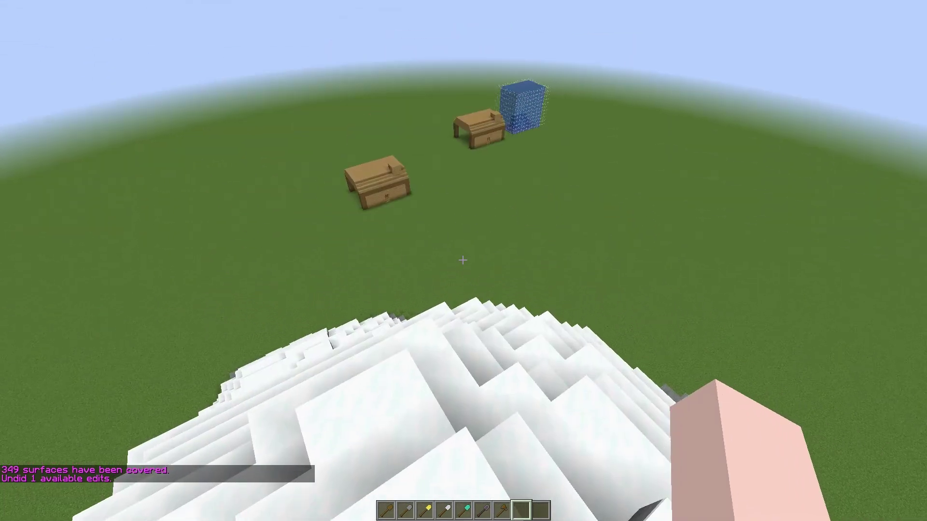
{"action": "left_click", "coordinate": [463, 260]}
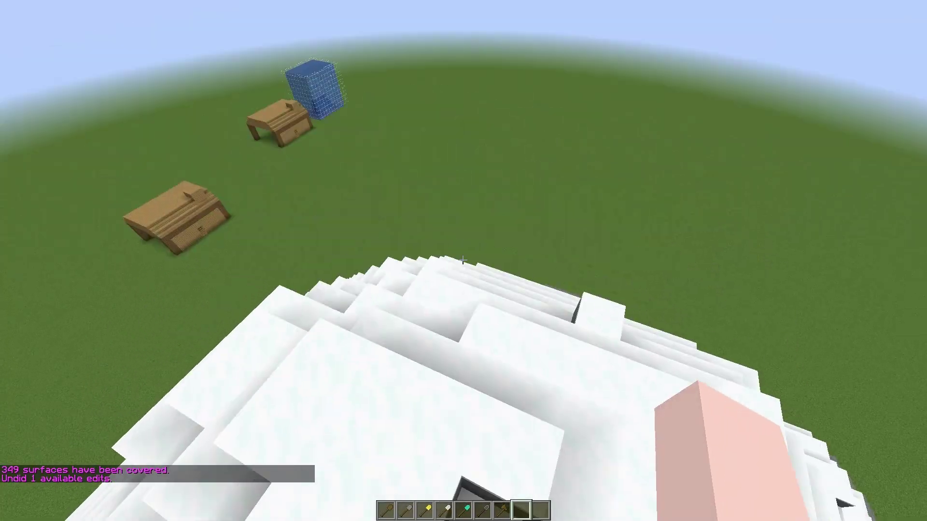
- Set the global mask to %30 with the gmask command
{"action": "key", "text": "slash"}
{"action": "type", "text": "gmask"}
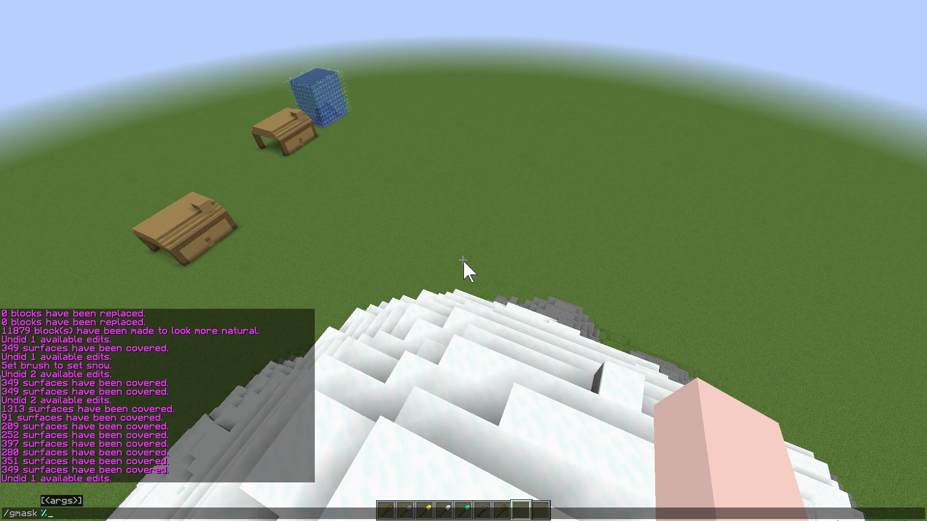
{"action": "type", "text": "%3"}
{"action": "key", "text": "Return"}
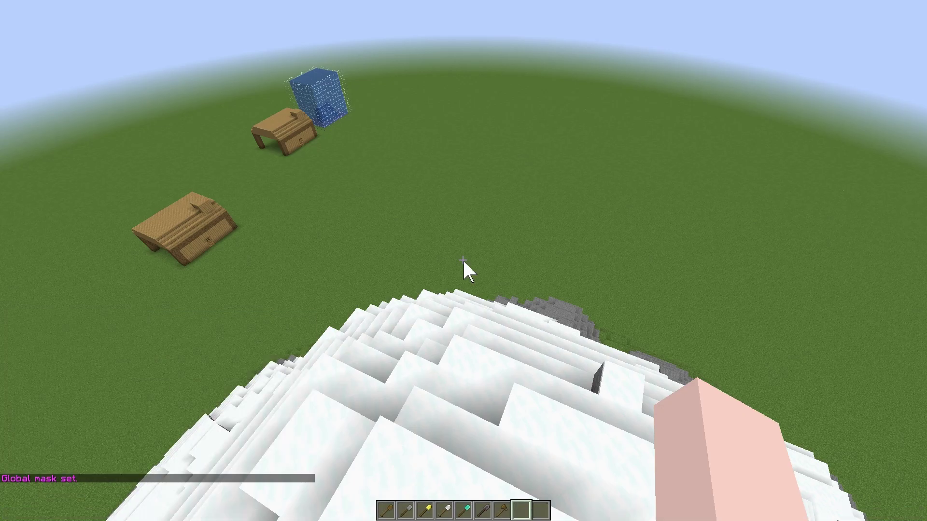
- Apply the stacked snow command again at the summit through the 30% random mask
{"action": "key", "text": "t"}
{"action": "key", "text": "Up"}
{"action": "key", "text": "Return"}
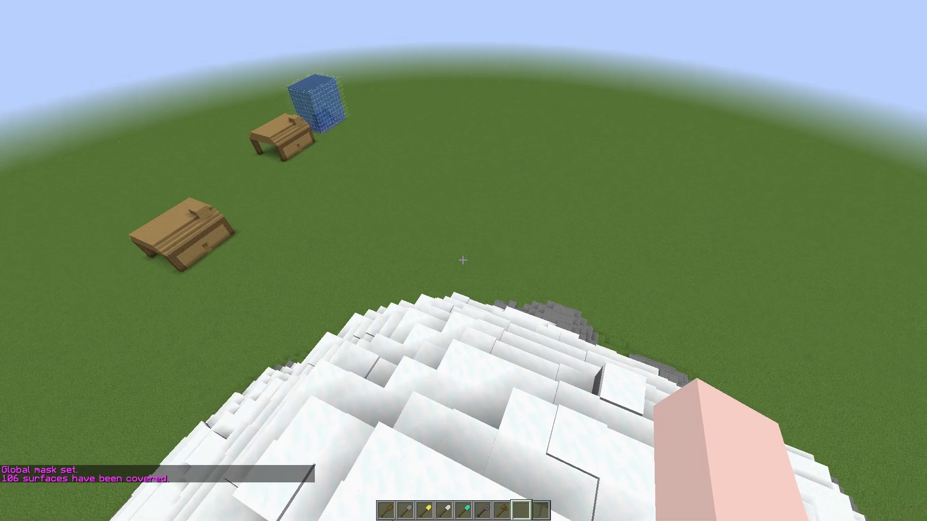
{"action": "key", "text": "shift"}
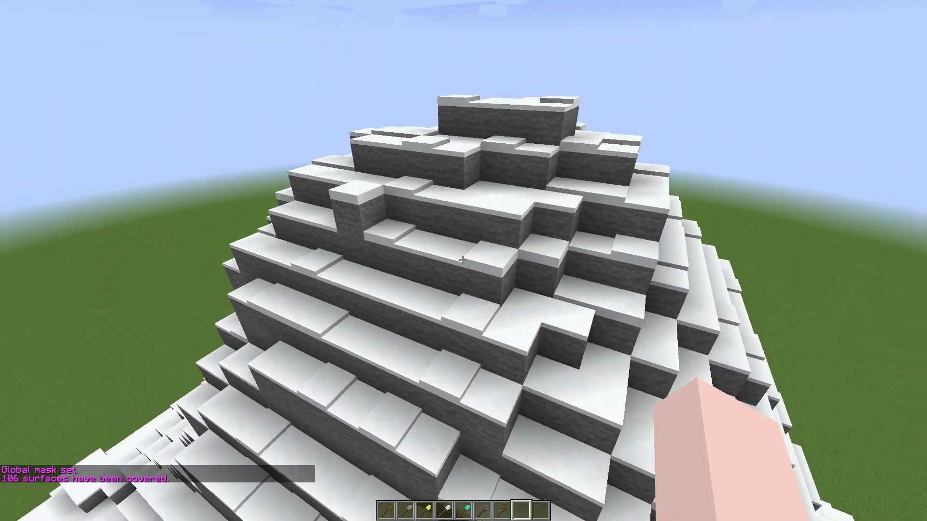
- Change the global mask to %70 by editing the earlier gmask command
{"action": "key", "text": "t"}
{"action": "key", "text": "Up"}
{"action": "key", "text": "Up"}
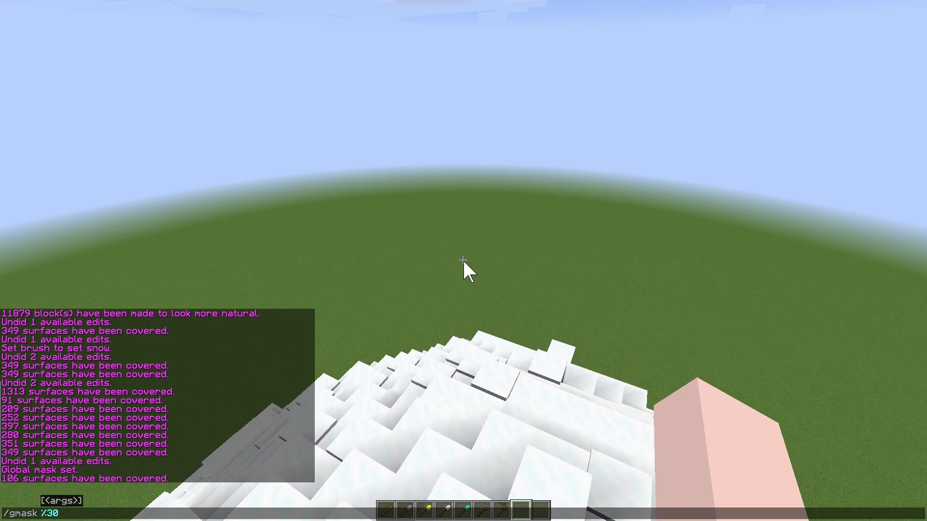
{"action": "key", "text": "Left"}
{"action": "key", "text": "Left"}
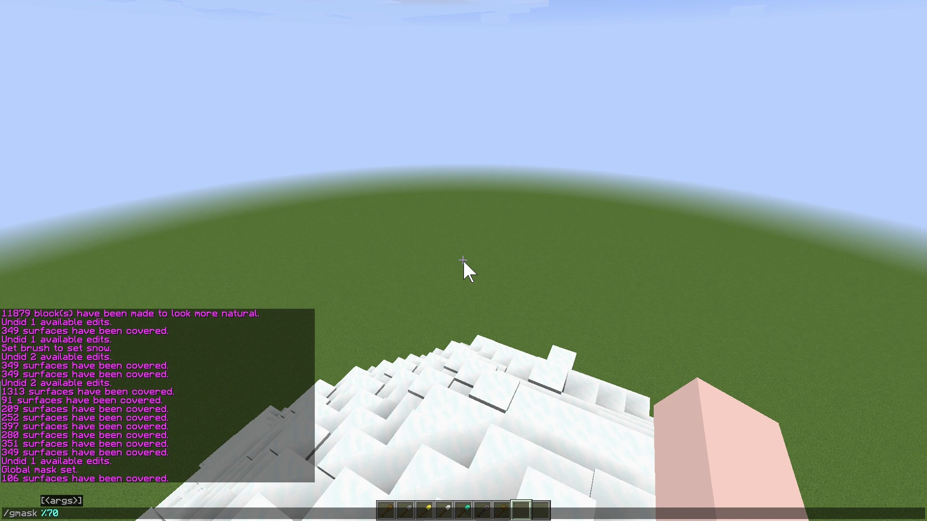
{"action": "key", "text": "Return"}
- Undo the snow layer applied through the 30% mask with //undo
{"action": "key", "text": "slash"}
{"action": "type", "text": "/undo"}
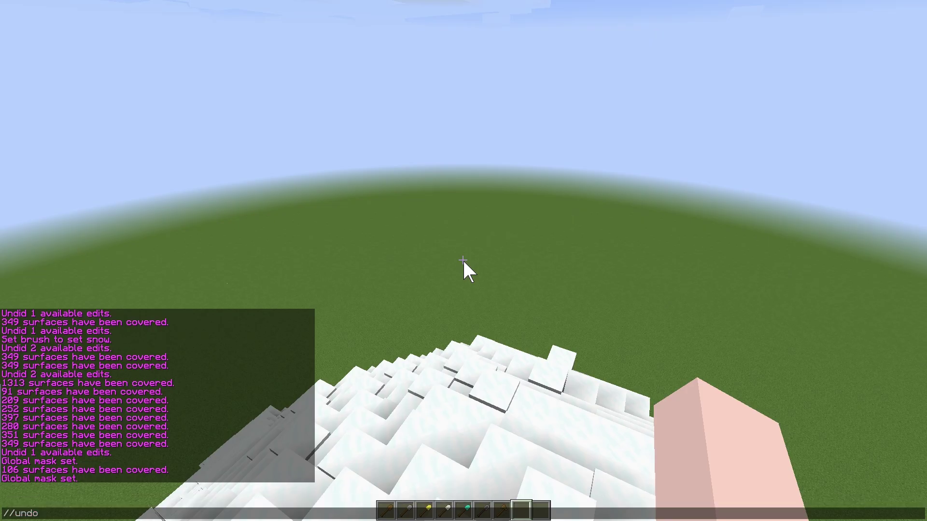
{"action": "key", "text": "Return"}
- Stack snow around the summit through the 70% mask with //snow -s and inspect the uneven layers
{"action": "key", "text": "slash"}
{"action": "type", "text": "s"}
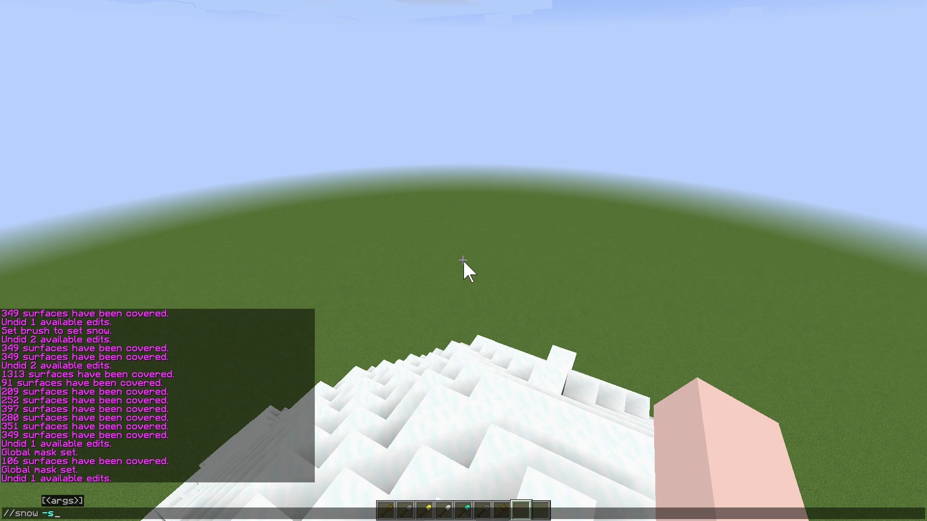
{"action": "type", "text": "now -s"}
{"action": "key", "text": "Return"}
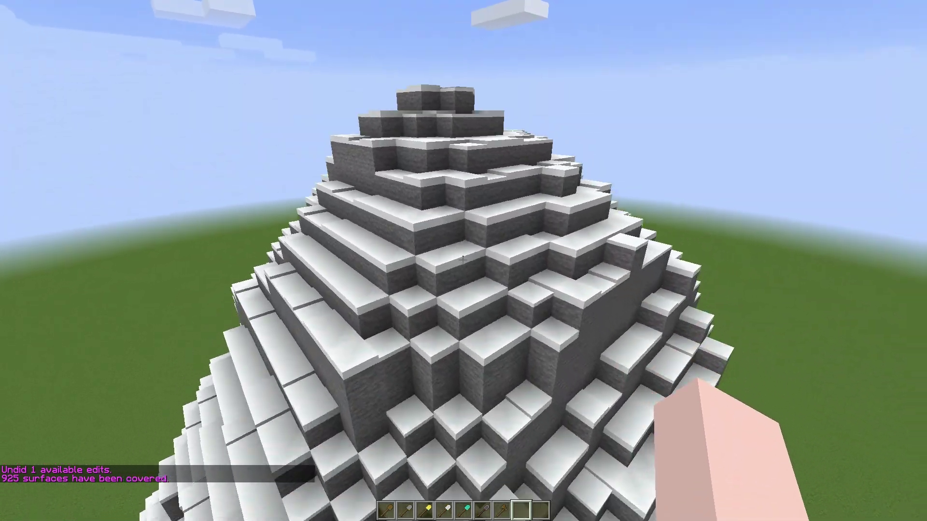
{"action": "key", "text": "w"}
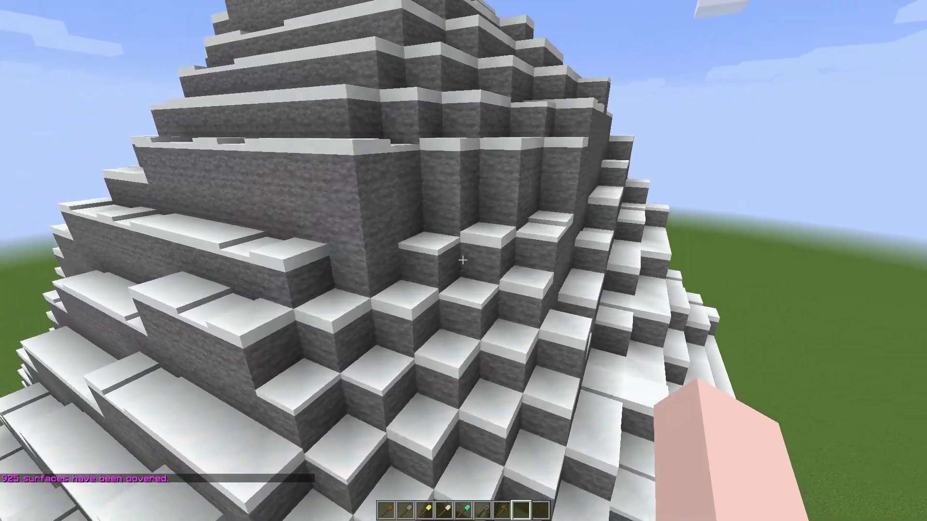
{"action": "key", "text": "w"}
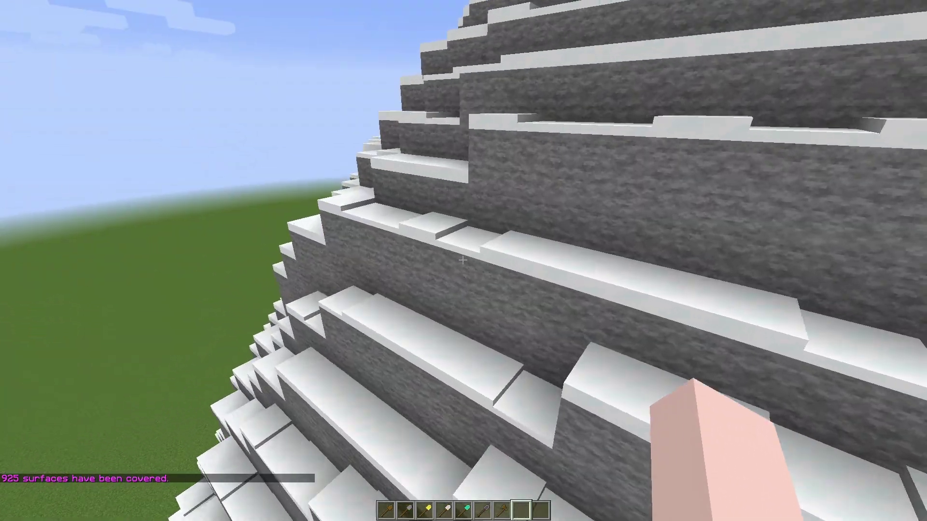
- Undo the stacked snow applied through the 70% mask with //undo
{"action": "key", "text": "s"}
{"action": "key", "text": "slash"}
{"action": "type", "text": "/undo"}
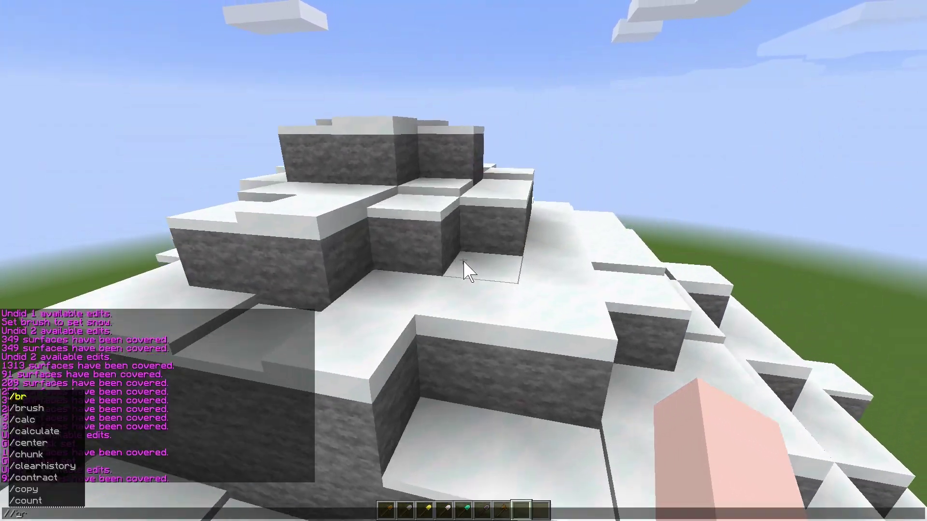
{"action": "key", "text": "Return"}
{"action": "key", "text": "s"}
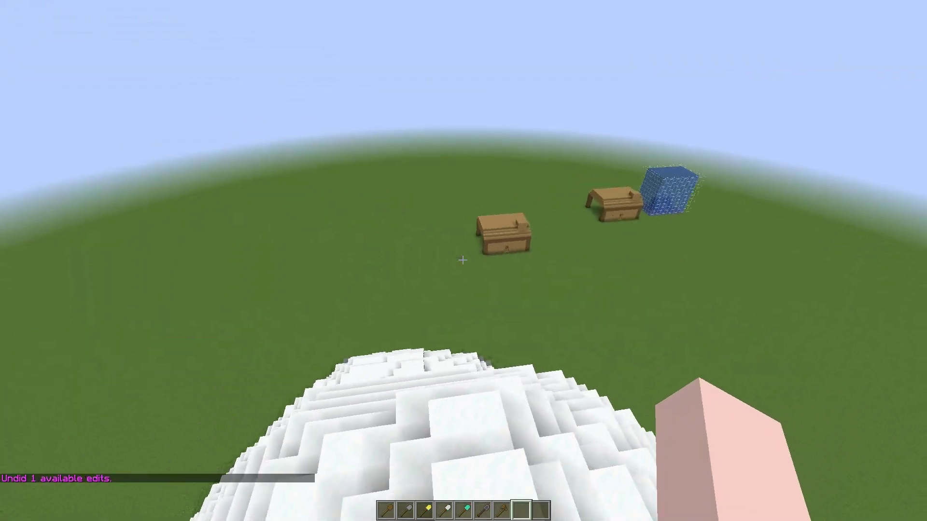
{"action": "key", "text": "s"}
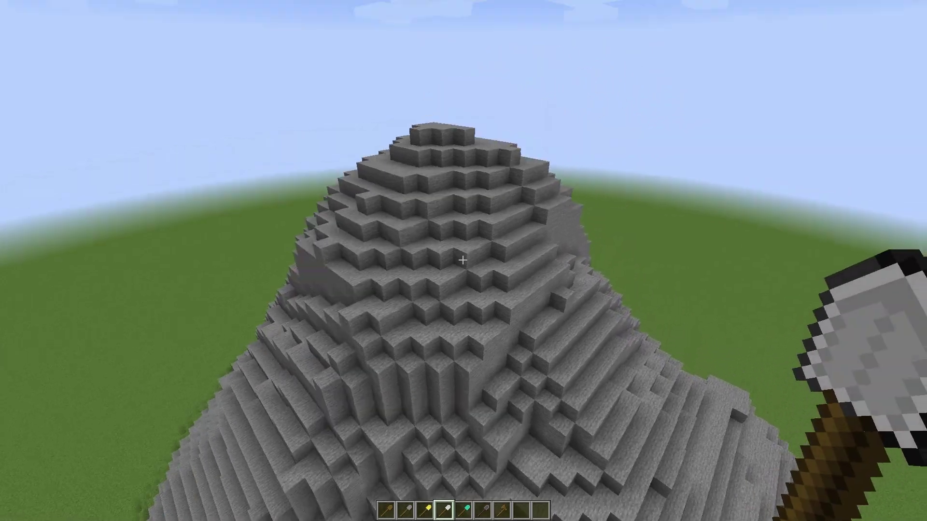
{"action": "key", "text": "space"}
{"action": "left_click", "coordinate": [462, 261]}
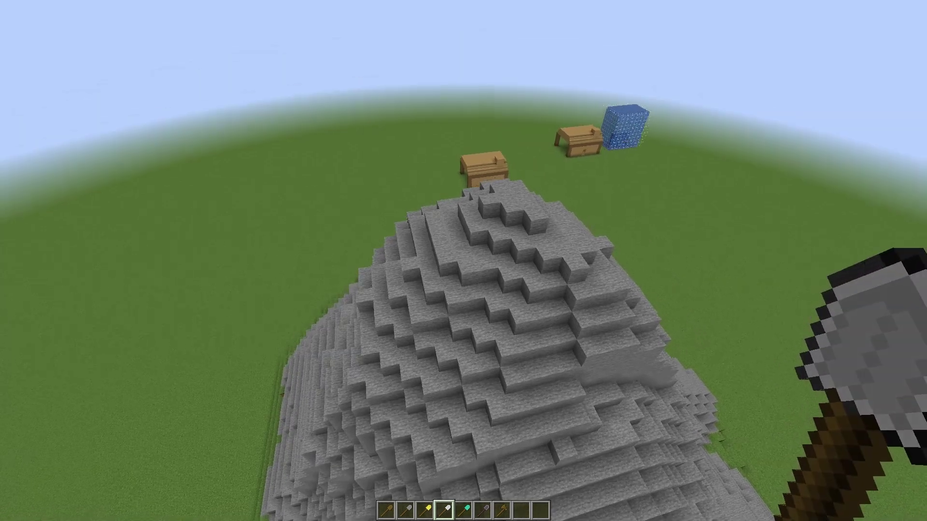
{"action": "key", "text": "shift"}
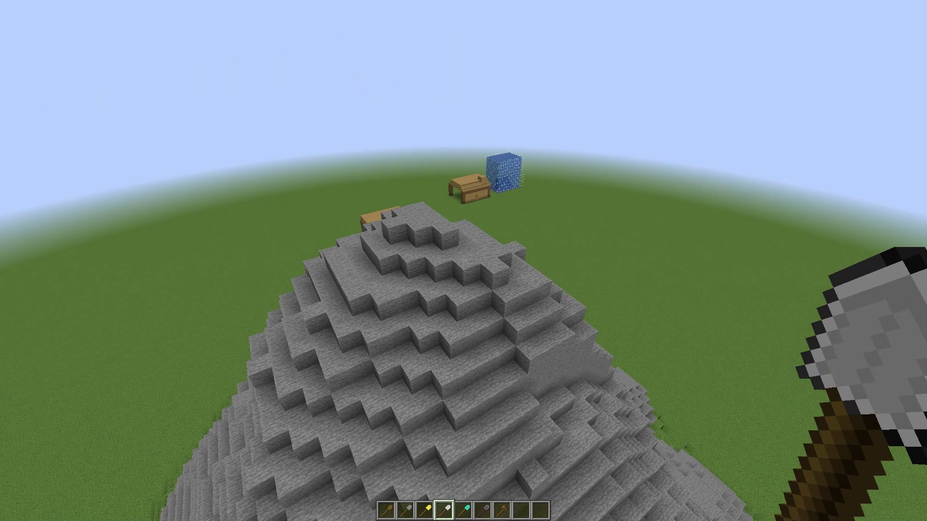
- Bind a snow brush to the held shovel with /brush snow cyl 5 and paint snow on the summit
{"action": "key", "text": "slash"}
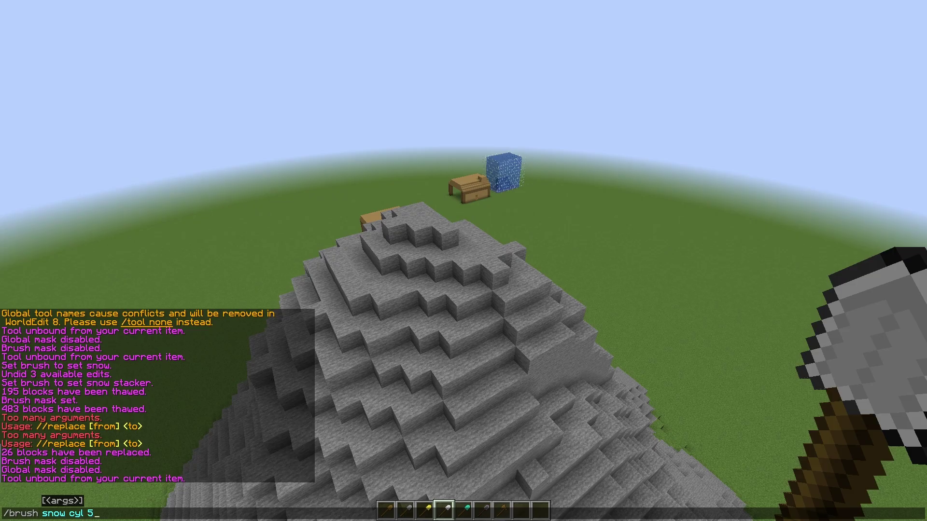
{"action": "key", "text": "Return"}
{"action": "right_click", "coordinate": [463, 261]}
{"action": "key", "text": "d"}
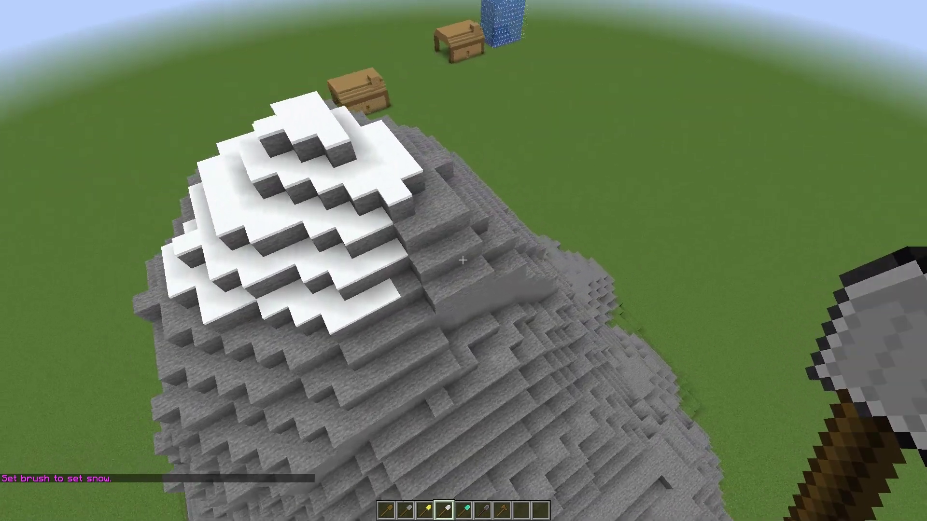
- Undo the snow painted on the summit with //undo
{"action": "type", "text": "//undo"}
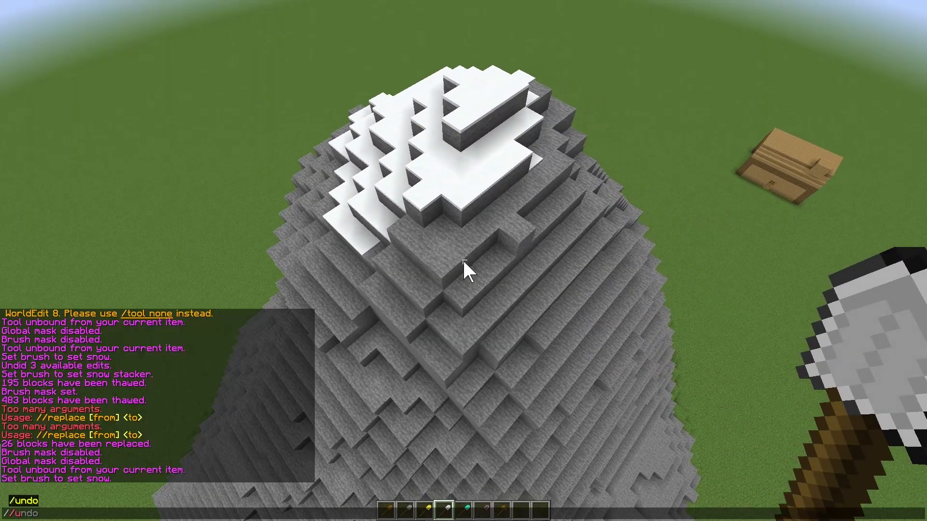
{"action": "key", "text": "Return"}
{"action": "type", "text": "//undo"}
- Rebind the shovel's snow brush with stacking enabled using /brush snow cyl 5 -s
{"action": "key", "text": "Up"}
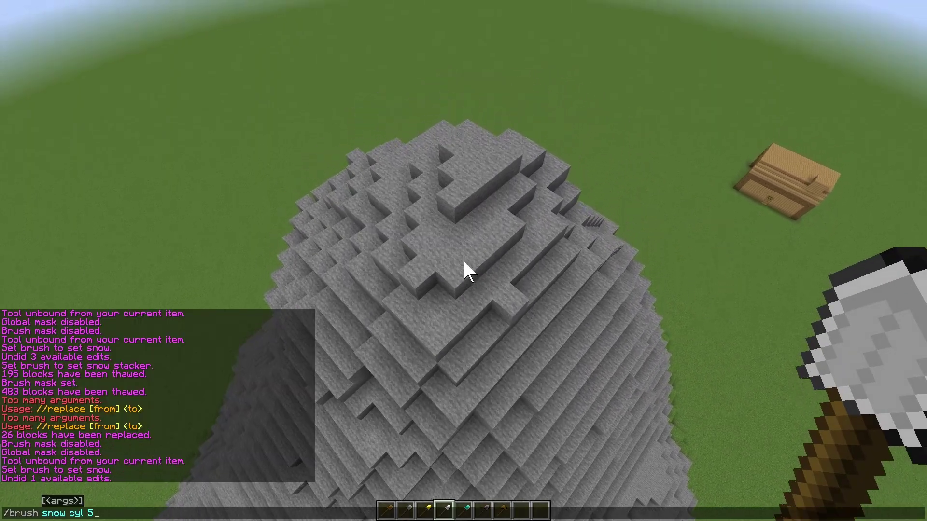
{"action": "type", "text": "-s"}
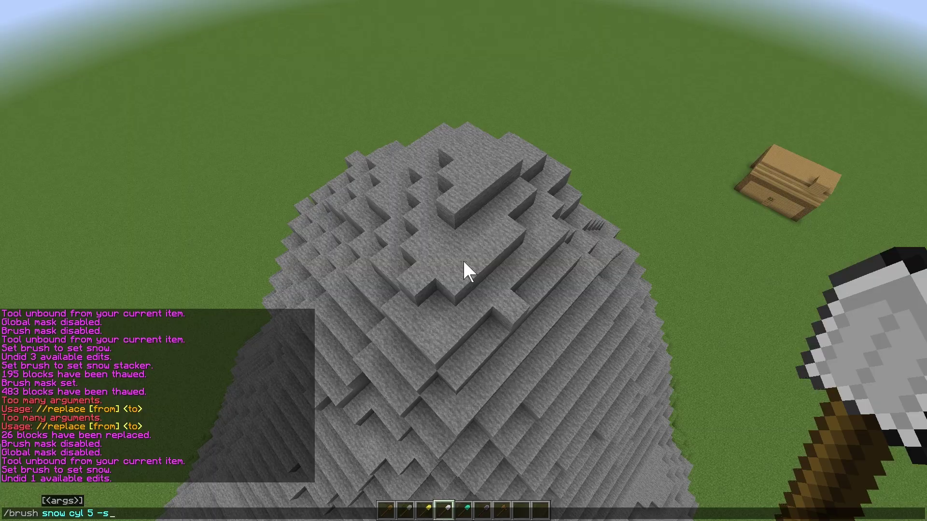
{"action": "key", "text": "Return"}
- Paint several strokes of stacked snow over the summit without a mask, and undo those strokes
{"action": "right_click", "coordinate": [463, 261]}
{"action": "right_click", "coordinate": [463, 261]}
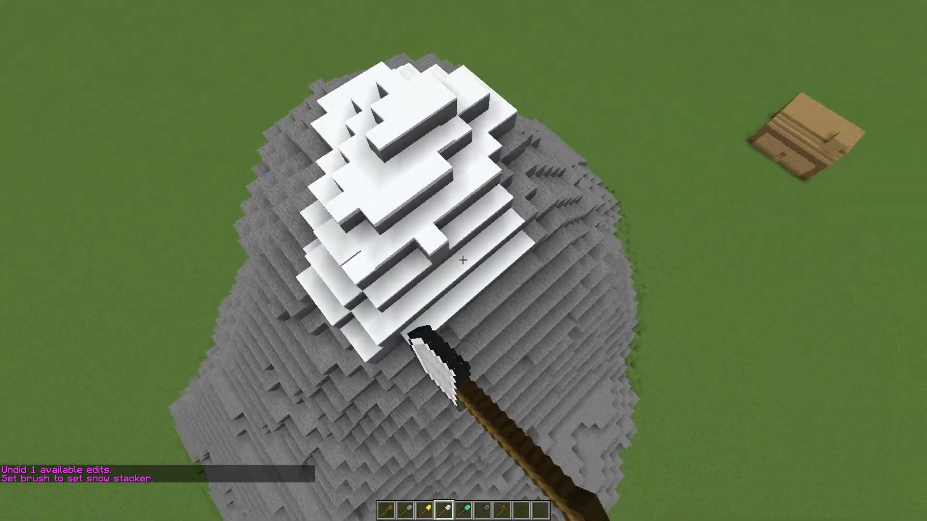
{"action": "right_click", "coordinate": [464, 261]}
{"action": "right_click", "coordinate": [464, 261]}
{"action": "type", "text": "//br"}
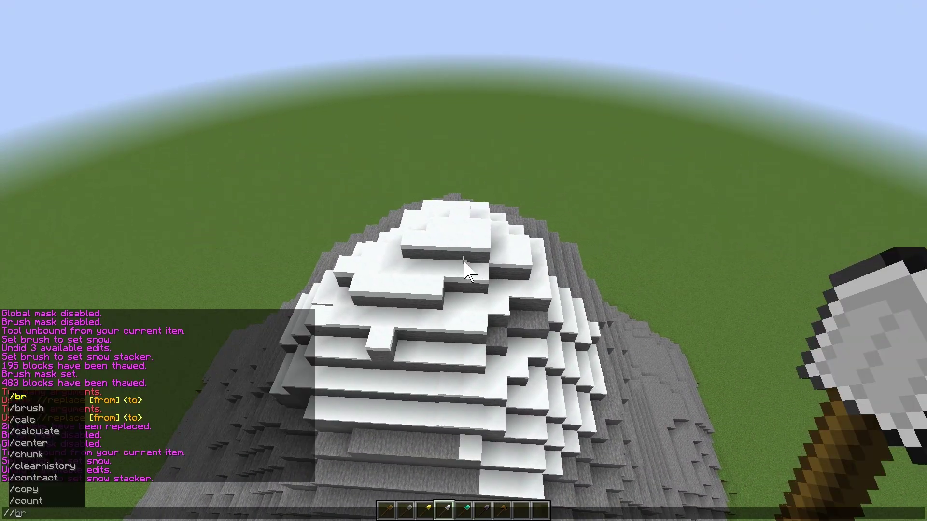
{"action": "key", "text": "Return"}
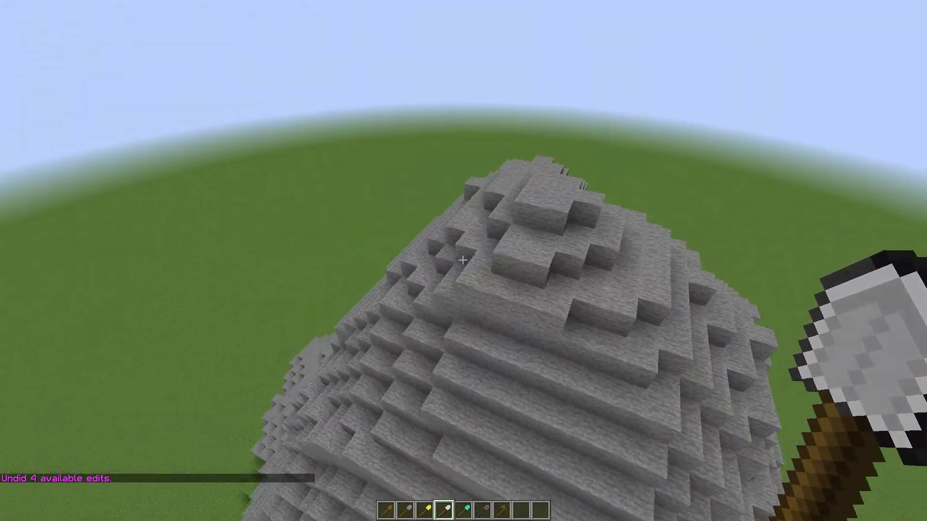
- Set the brush mask to 30 percent random coverage with /mask %30
{"action": "key", "text": "slash"}
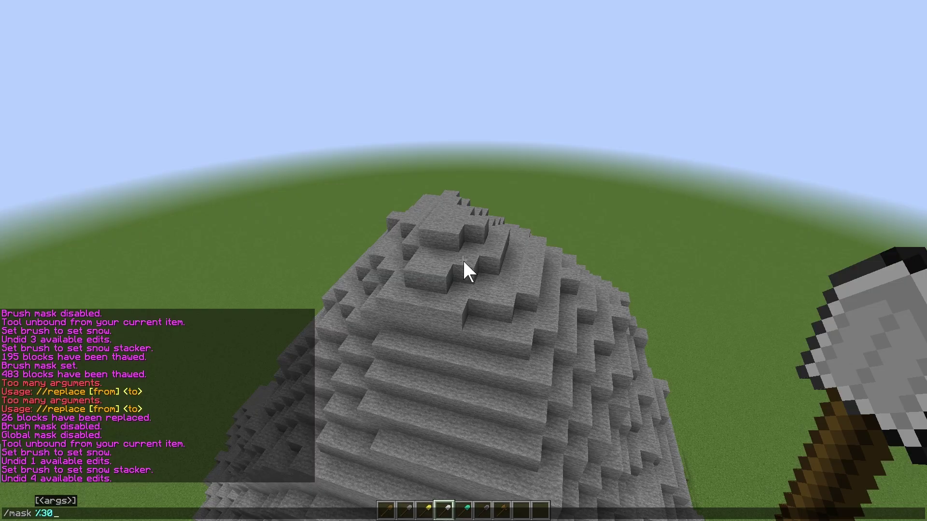
{"action": "type", "text": "mask %30"}
{"action": "key", "text": "Return"}
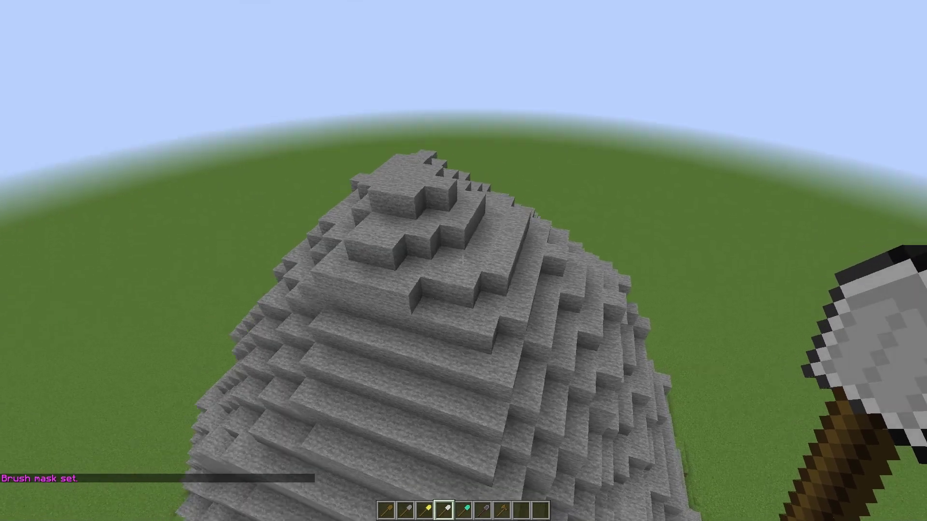
- Paint uneven stacked snow around the summit and upper slopes using the masked snow brush
{"action": "right_click", "coordinate": [462, 260]}
{"action": "right_click", "coordinate": [462, 259]}
{"action": "right_click", "coordinate": [463, 260]}
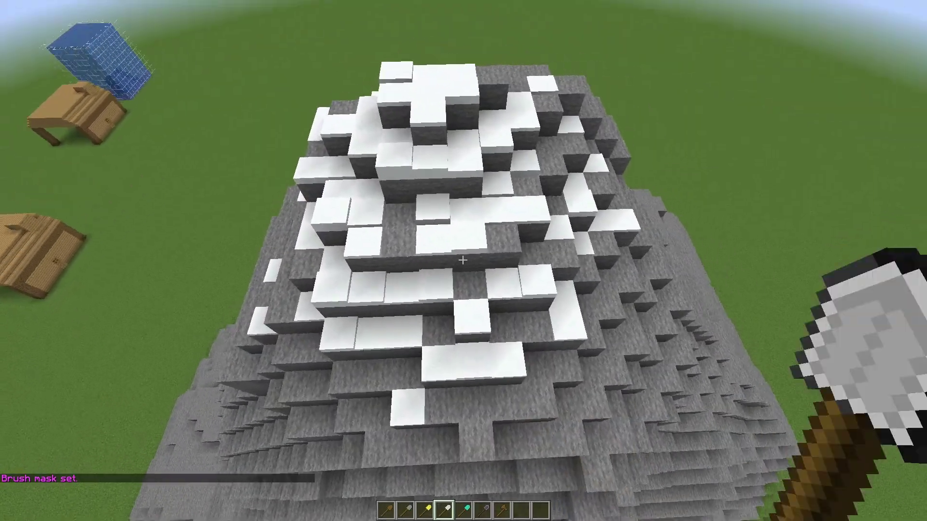
{"action": "right_click", "coordinate": [463, 260]}
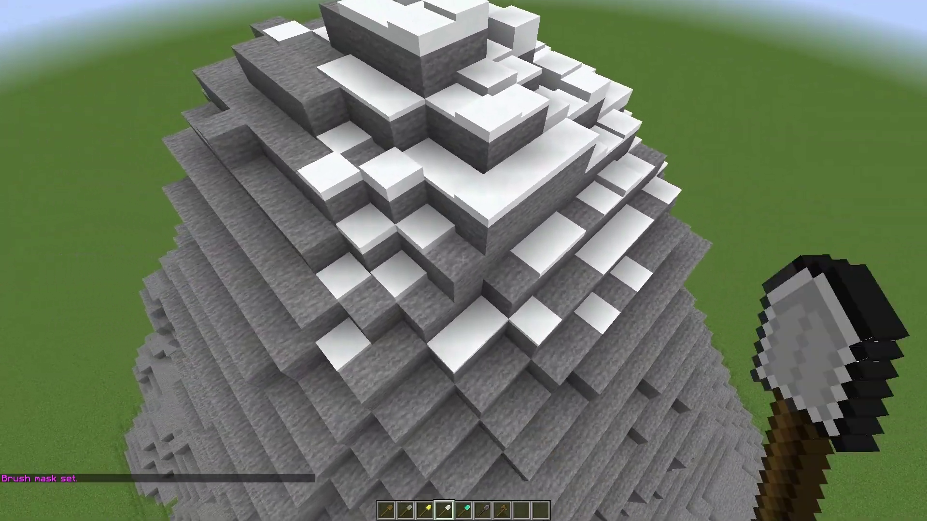
{"action": "right_click", "coordinate": [462, 260]}
{"action": "right_click", "coordinate": [463, 259]}
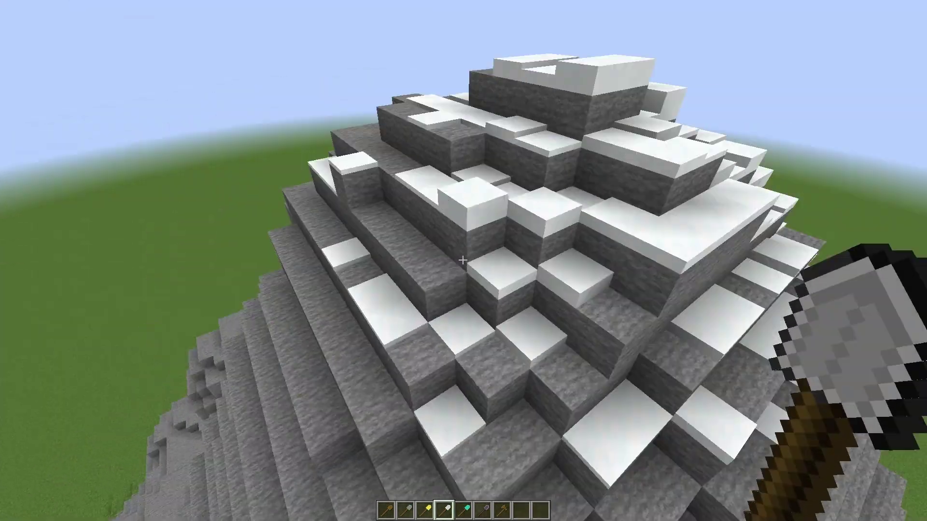
{"action": "right_click", "coordinate": [462, 260]}
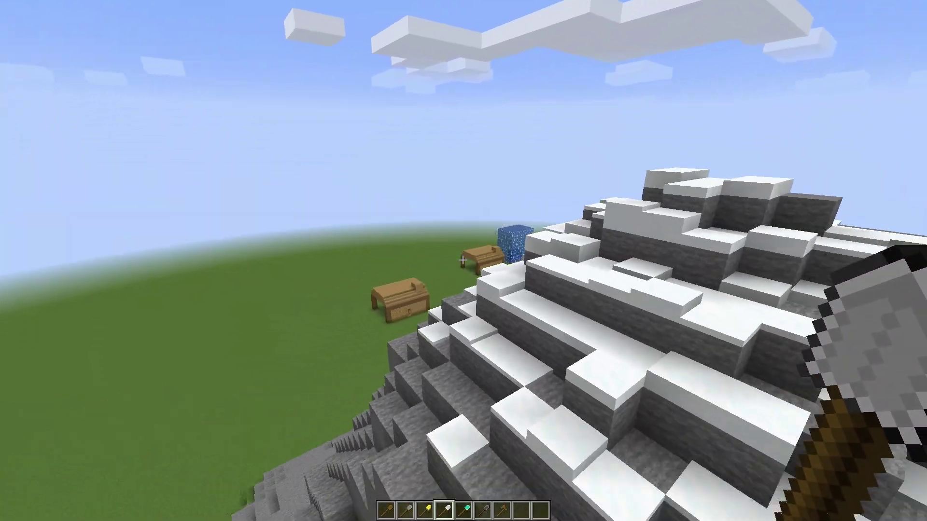
- Examine the snow layers on the summit up close and their distribution down the mountain face from a distance
{"action": "key", "text": "w"}
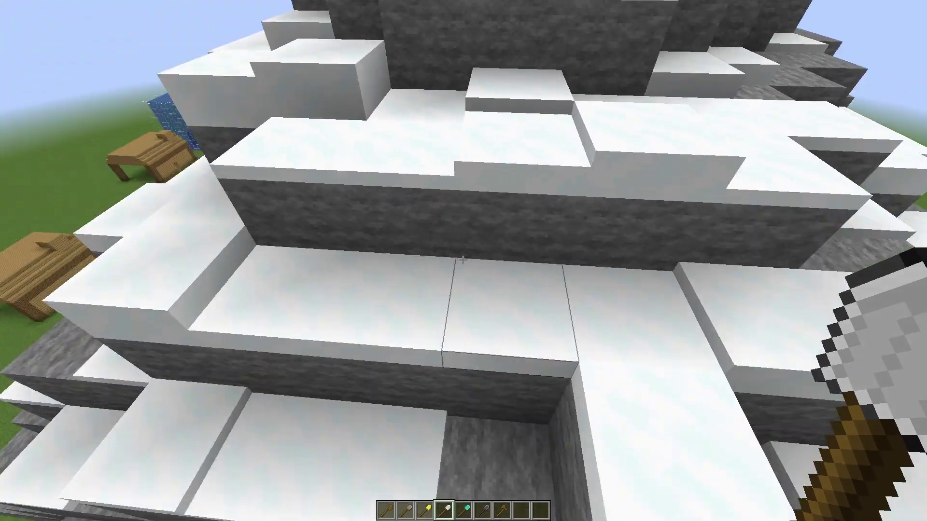
{"action": "key", "text": "space"}
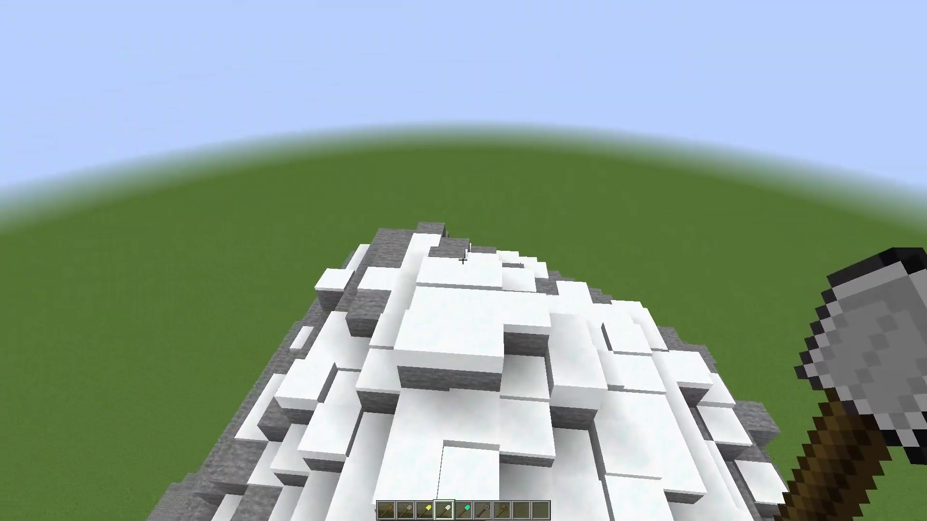
{"action": "key", "text": "s"}
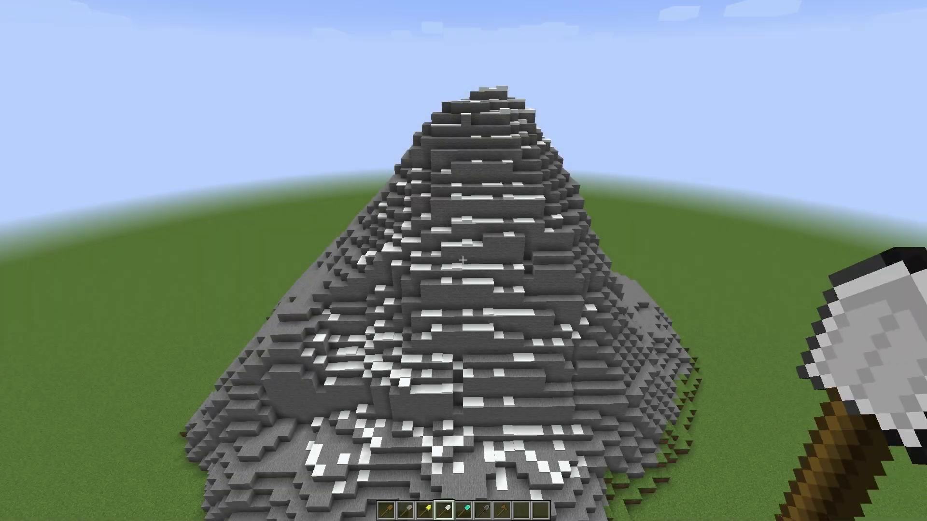
{"action": "key", "text": "w"}
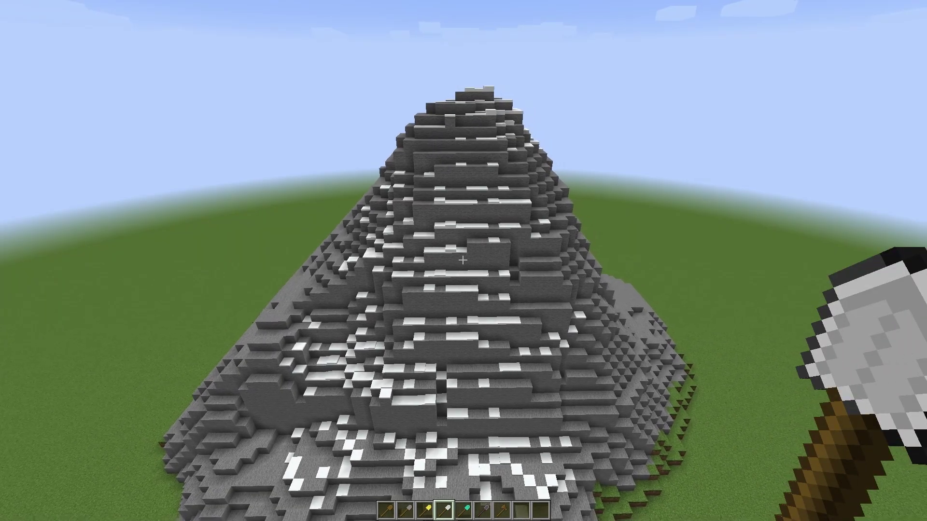
{"action": "mouse_move", "coordinate": [463, 261]}
{"action": "key", "text": "w"}
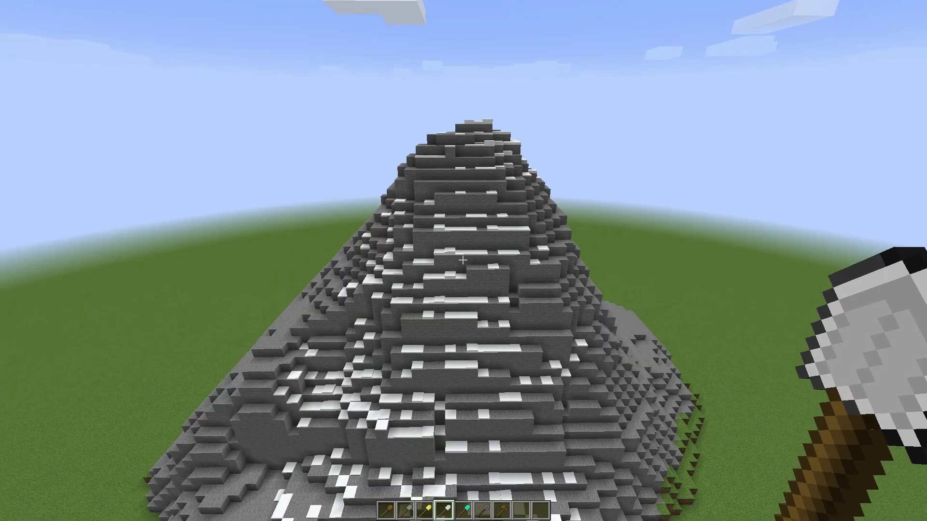
{"action": "key", "text": "w"}
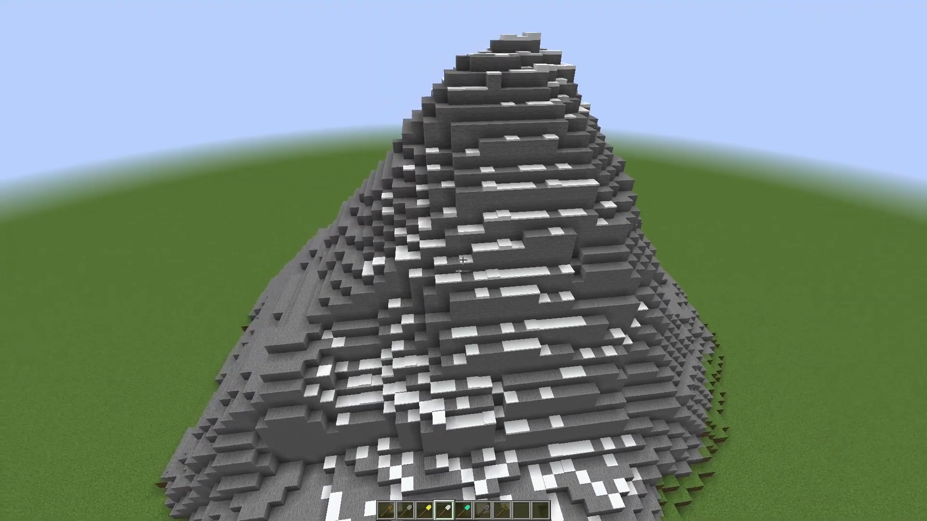
- Extend the patchy snow onto the bare flanks on both sides of the snowy face with the masked brush
{"action": "key", "text": "a"}
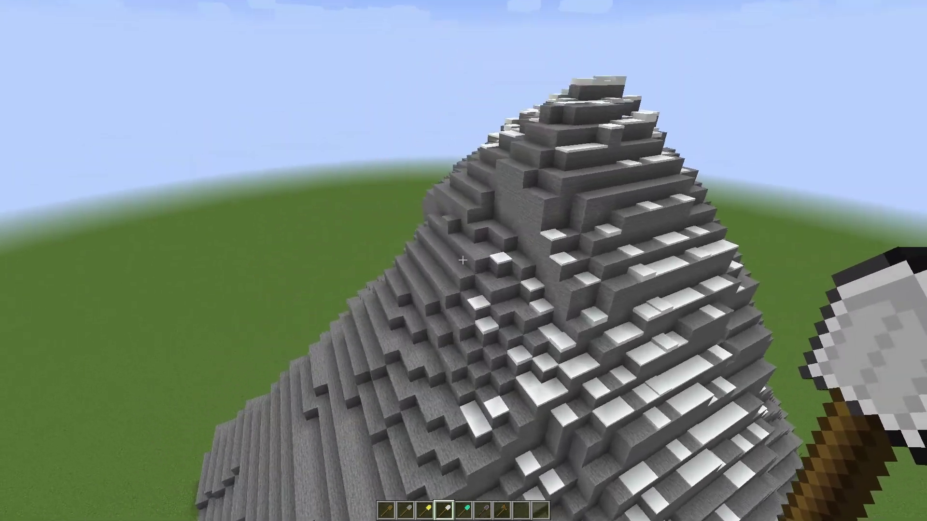
{"action": "key", "text": "s"}
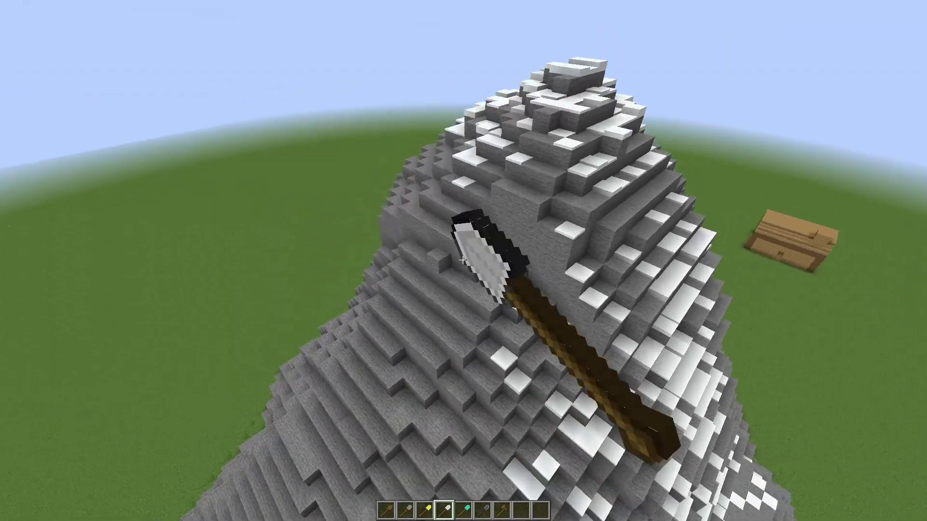
{"action": "right_click", "coordinate": [463, 260]}
{"action": "right_click", "coordinate": [462, 260]}
{"action": "right_click", "coordinate": [463, 260]}
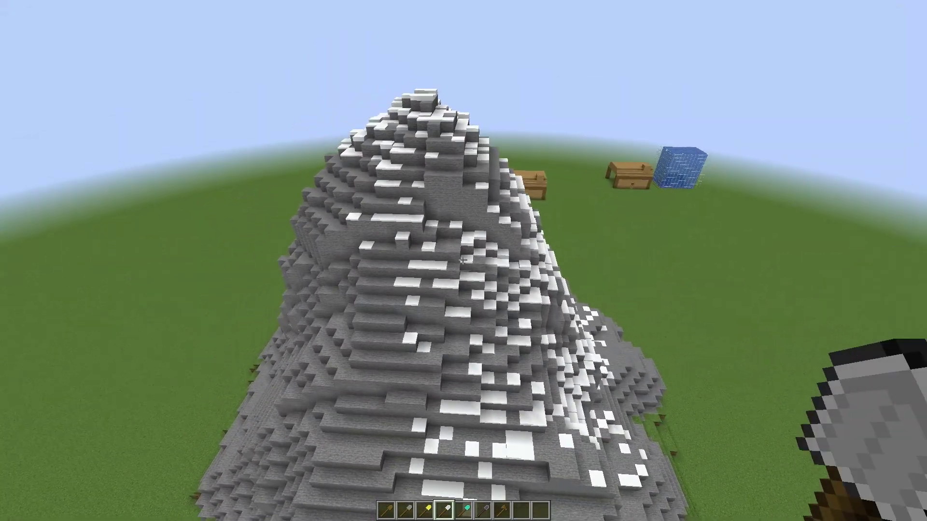
{"action": "key", "text": "d"}
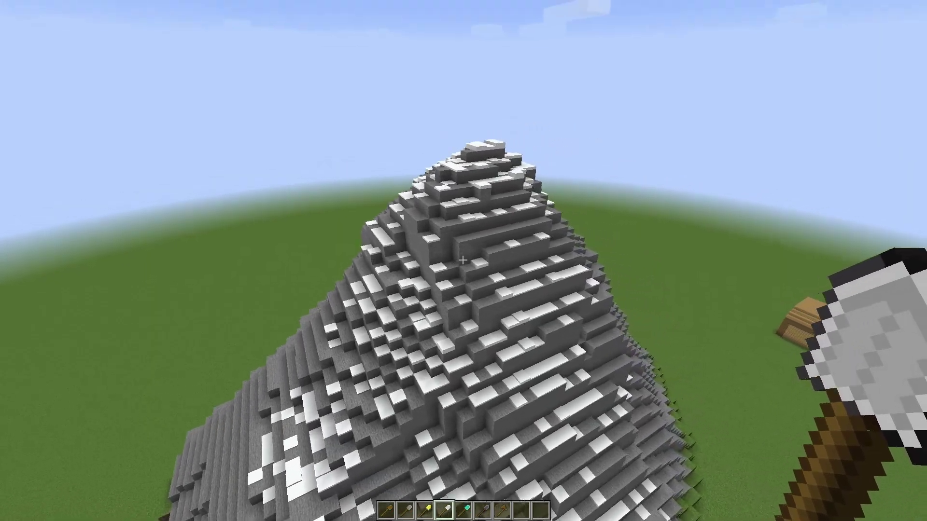
{"action": "right_click", "coordinate": [462, 260]}
{"action": "right_click", "coordinate": [462, 260]}
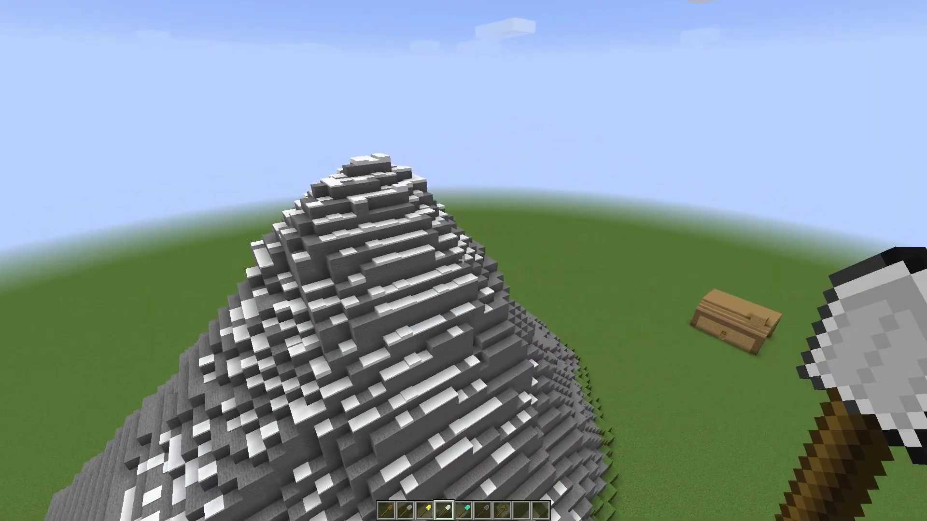
{"action": "right_click", "coordinate": [463, 260]}
- Build up denser snow layers over the mountain's flanks and lower ledges with repeated masked brush strokes
{"action": "left_click", "coordinate": [463, 260]}
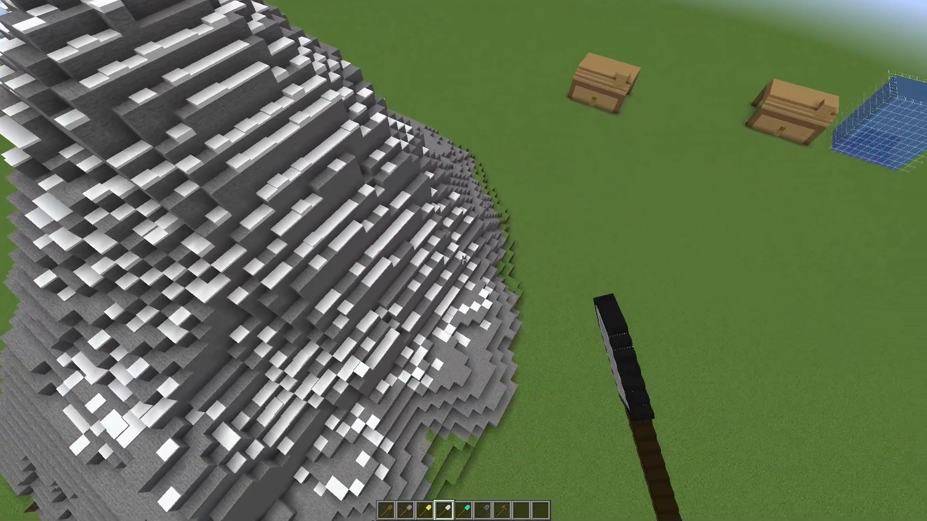
{"action": "left_click", "coordinate": [463, 260]}
{"action": "left_click", "coordinate": [463, 260]}
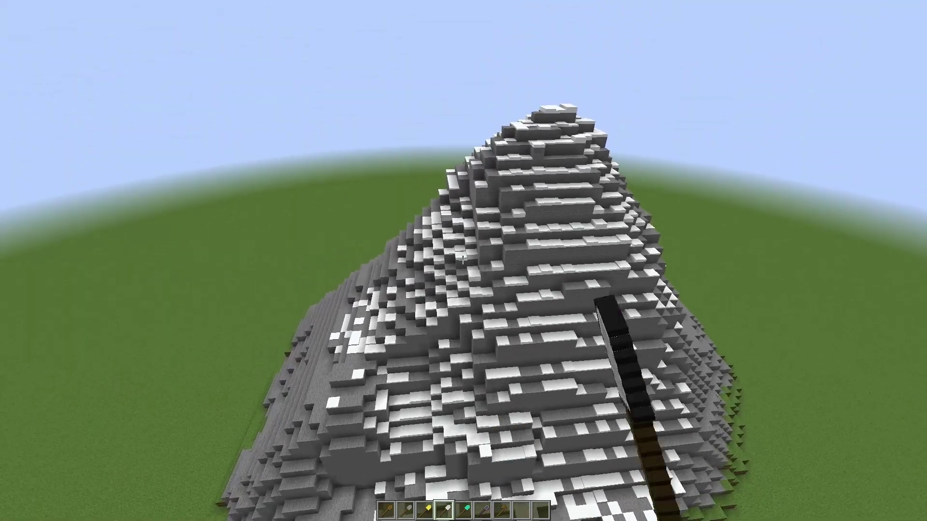
{"action": "left_click", "coordinate": [462, 260]}
{"action": "left_click", "coordinate": [463, 260]}
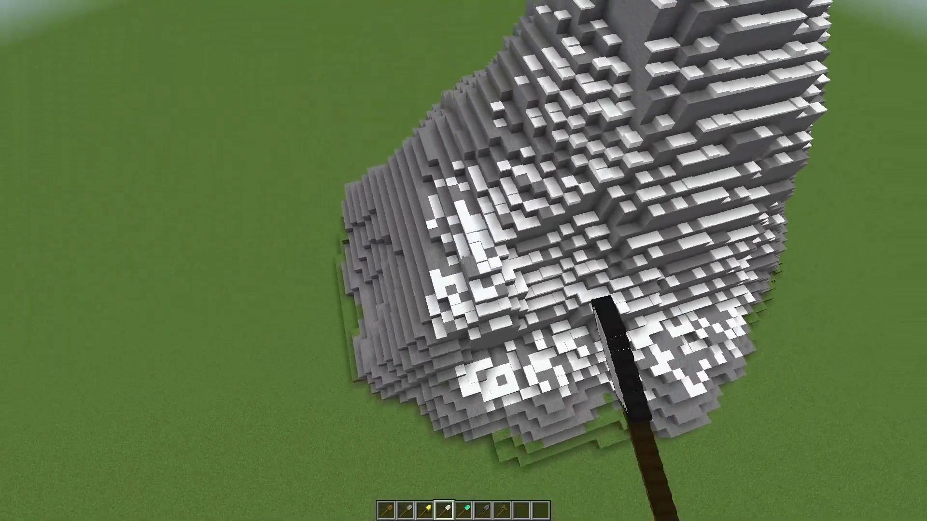
{"action": "left_click", "coordinate": [462, 260]}
{"action": "left_click", "coordinate": [463, 261]}
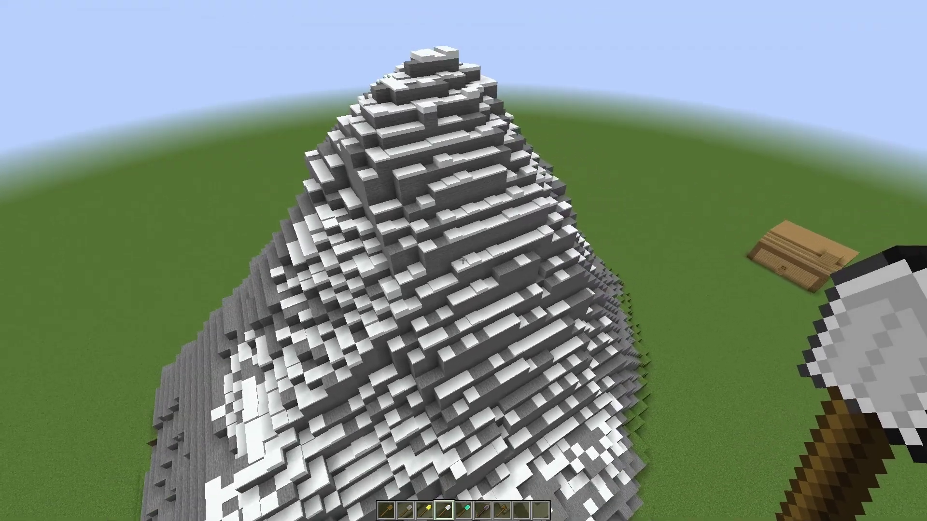
{"action": "left_click", "coordinate": [462, 260]}
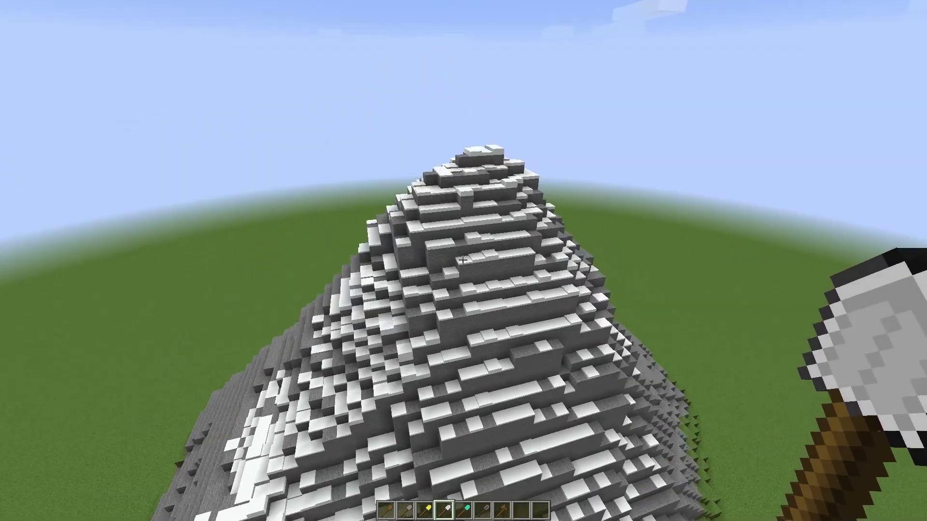